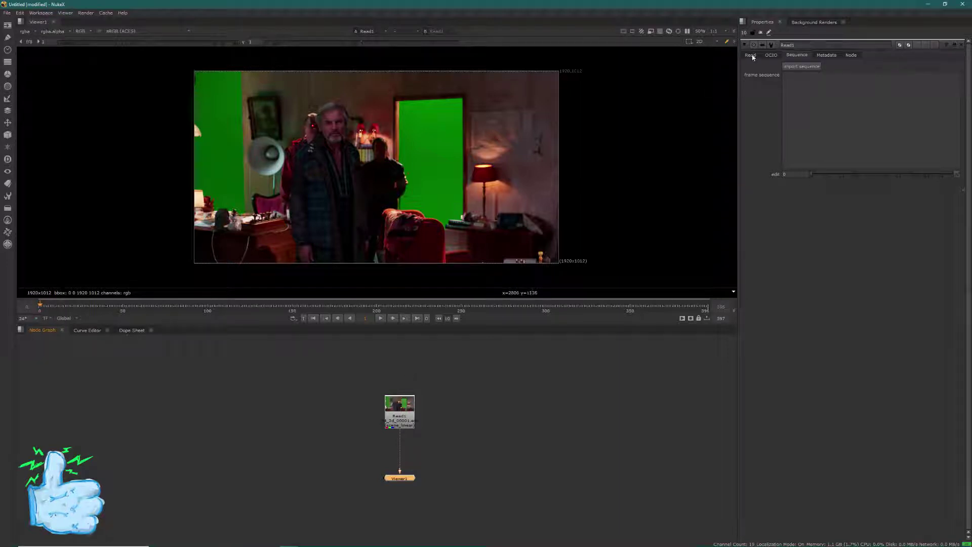
Show Read1's Read tab file and format settings, then clear the node selection.
left_click(752, 55)
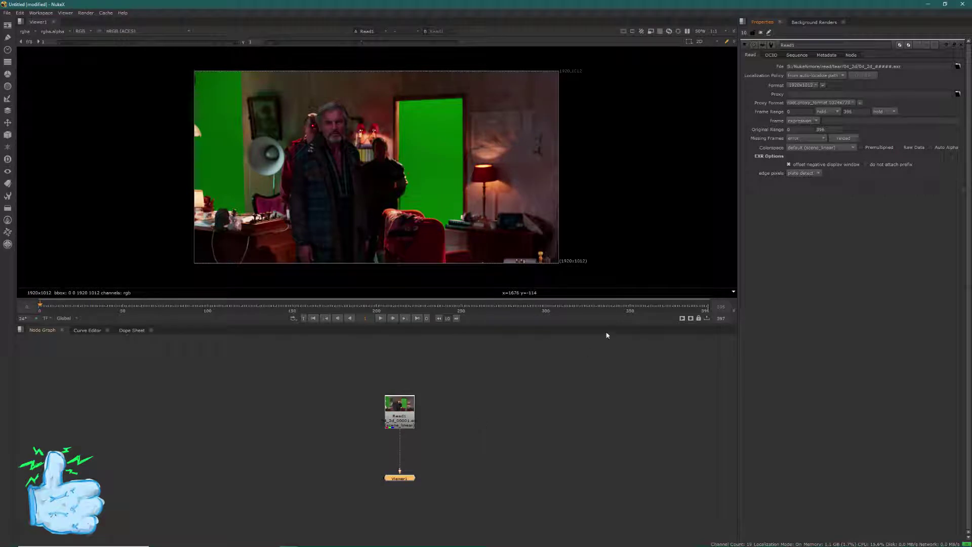
key("ctrl+d")
Browse to the CG renders folder and list testCG04's individual frame files.
key("r")
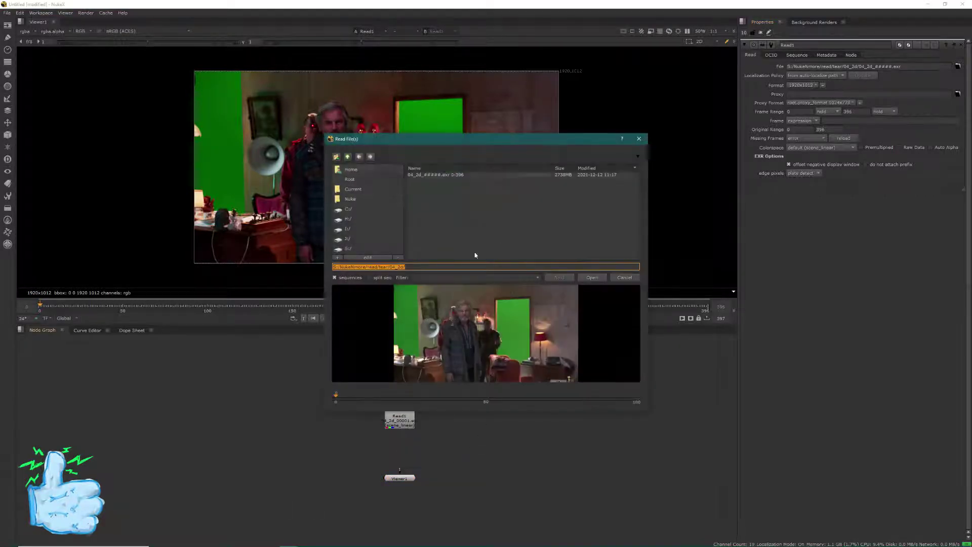
left_click(348, 157)
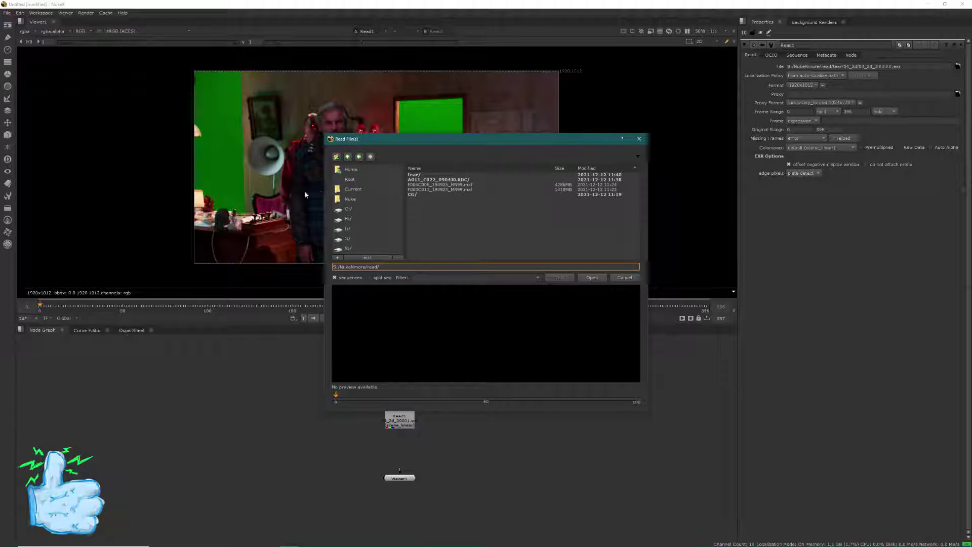
left_click(426, 195)
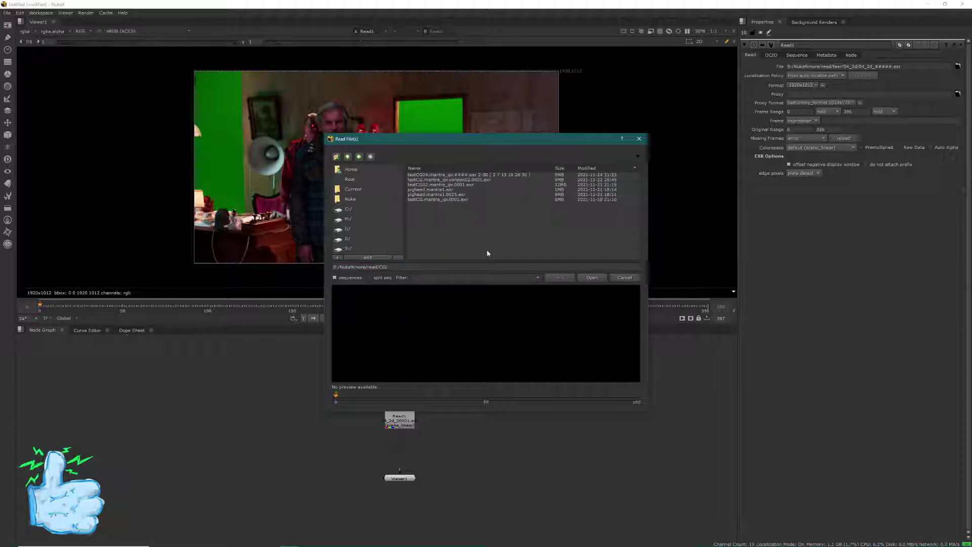
left_click(469, 176)
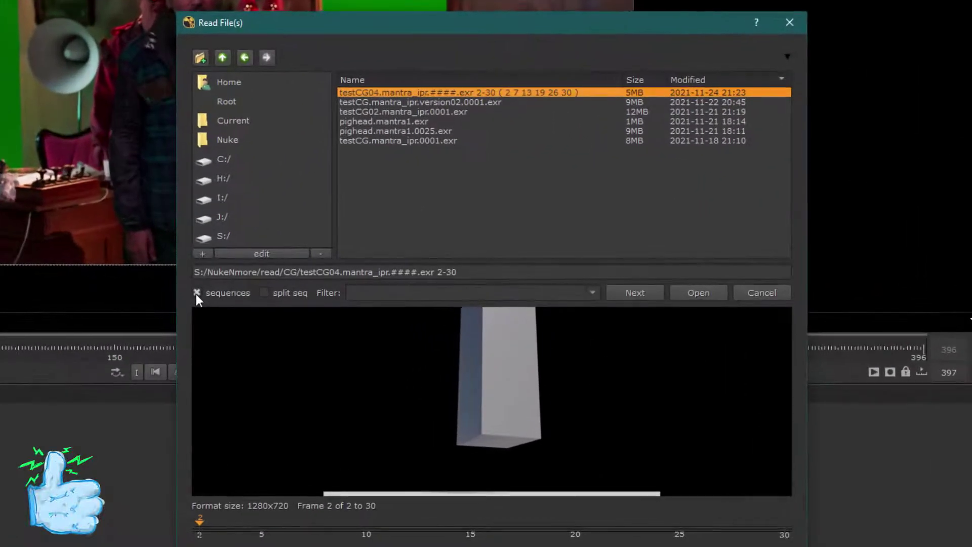
left_click(197, 294)
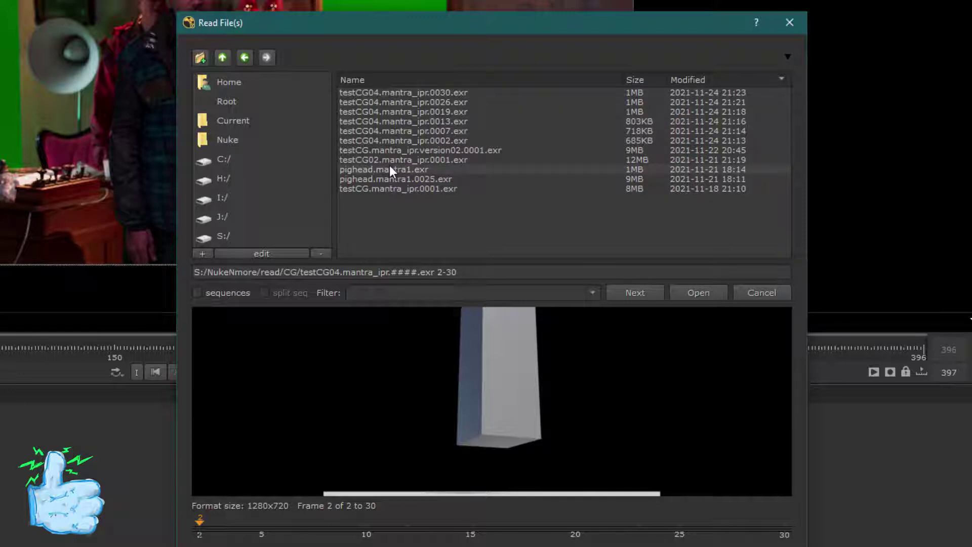
key("Down")
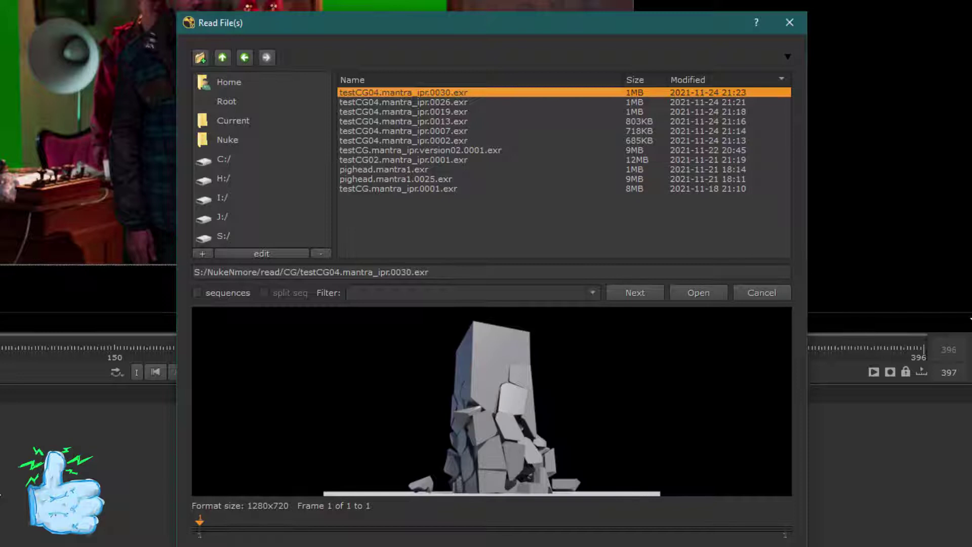
Load the testCG04.mantra_ipr.####.exr sequence, frames 2–30, as a new Read node.
left_click(198, 293)
left_click(521, 93)
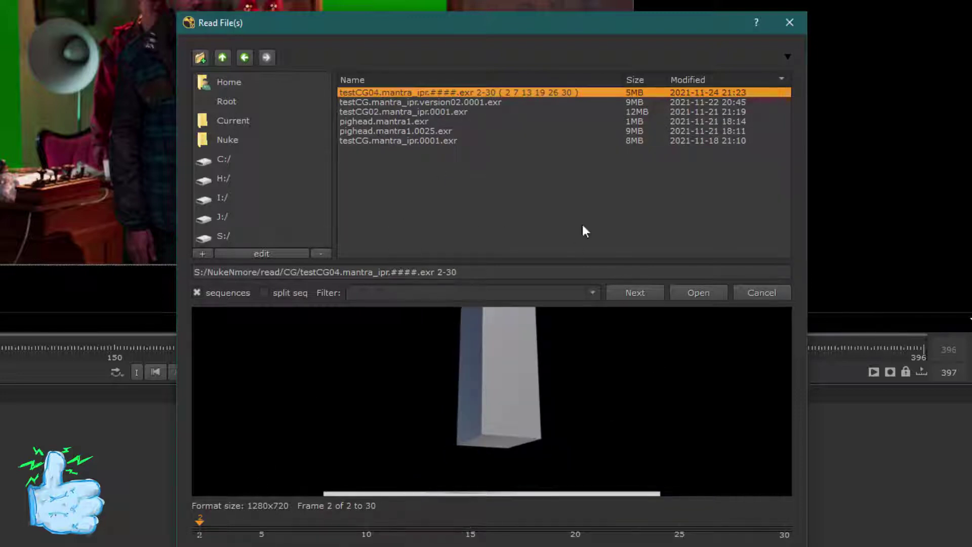
left_click(709, 293)
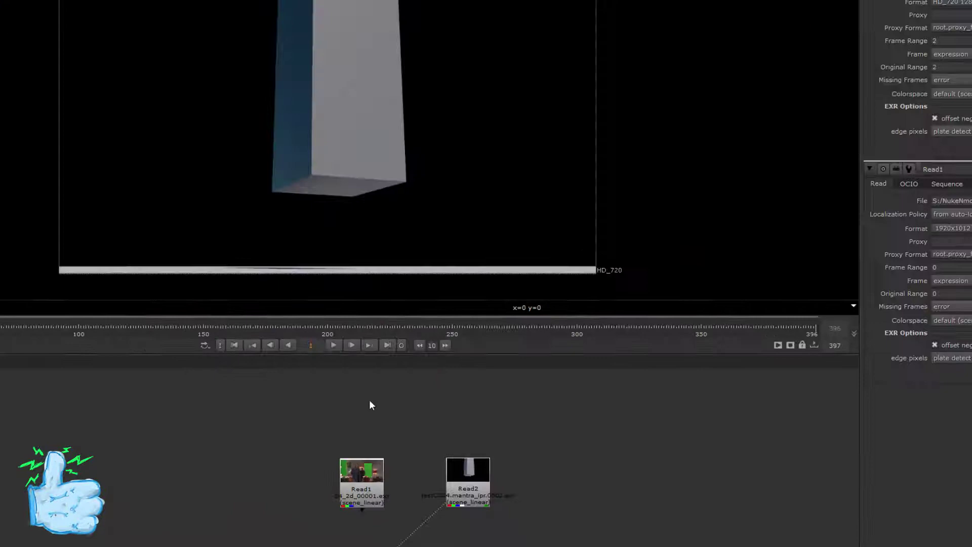
Scrub the timeline to missing frame 17 to trigger Read2's read error.
left_click_drag(119, 310, 66, 310)
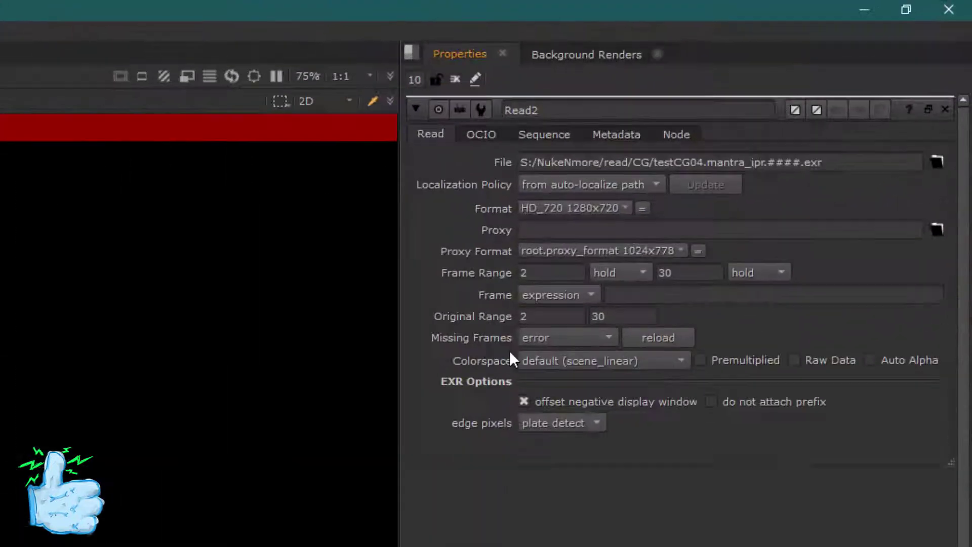
Try black, then checkerboard, and settle on nearest frame for Read2's missing frames.
left_click(560, 372)
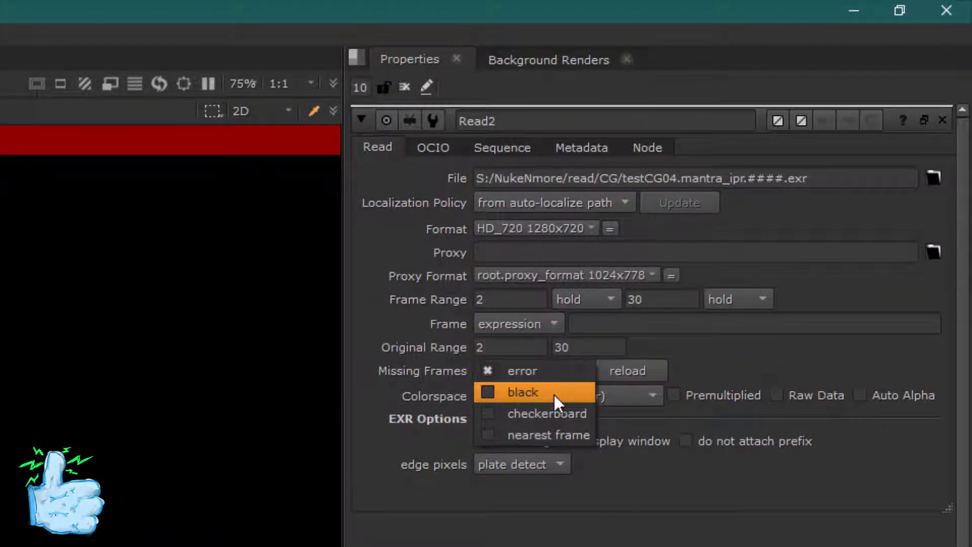
left_click(553, 394)
left_click(722, 211)
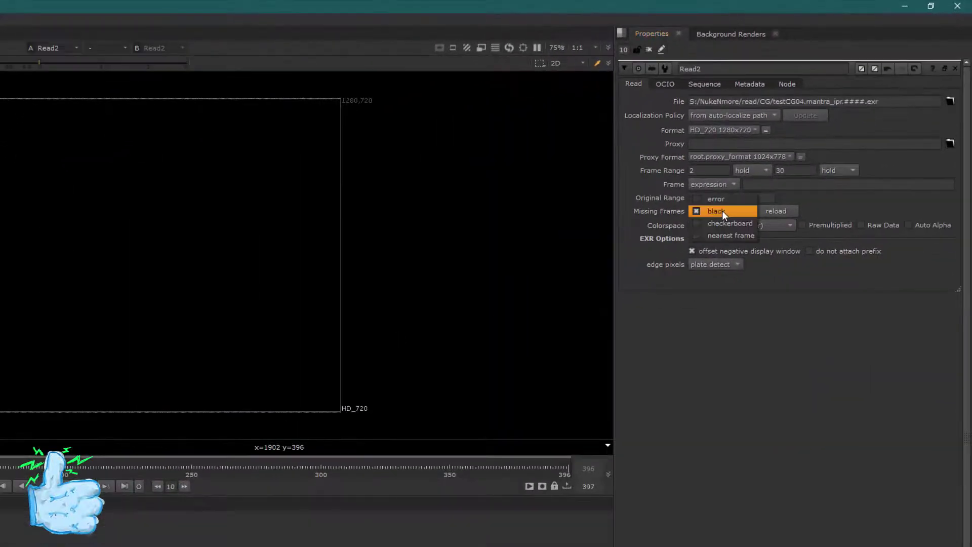
left_click(733, 226)
left_click(724, 212)
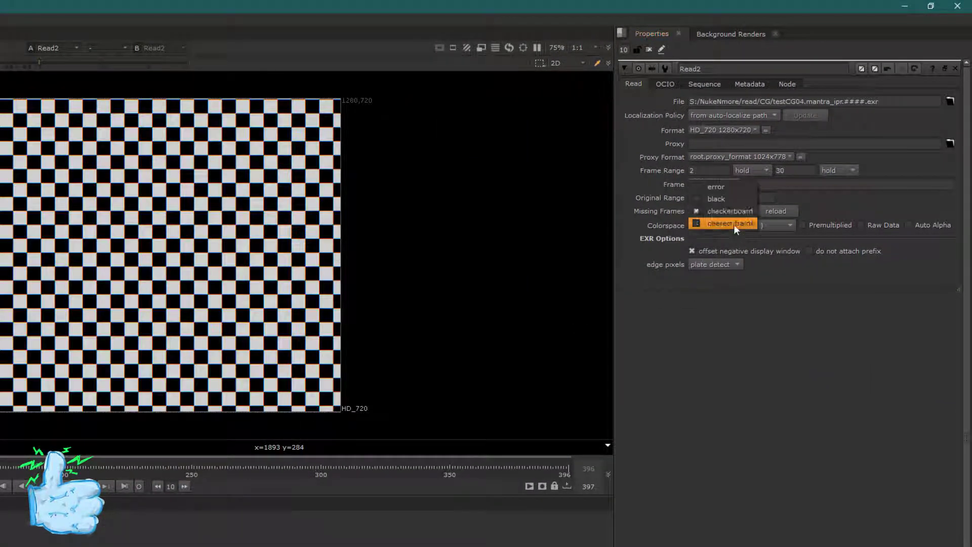
left_click(734, 224)
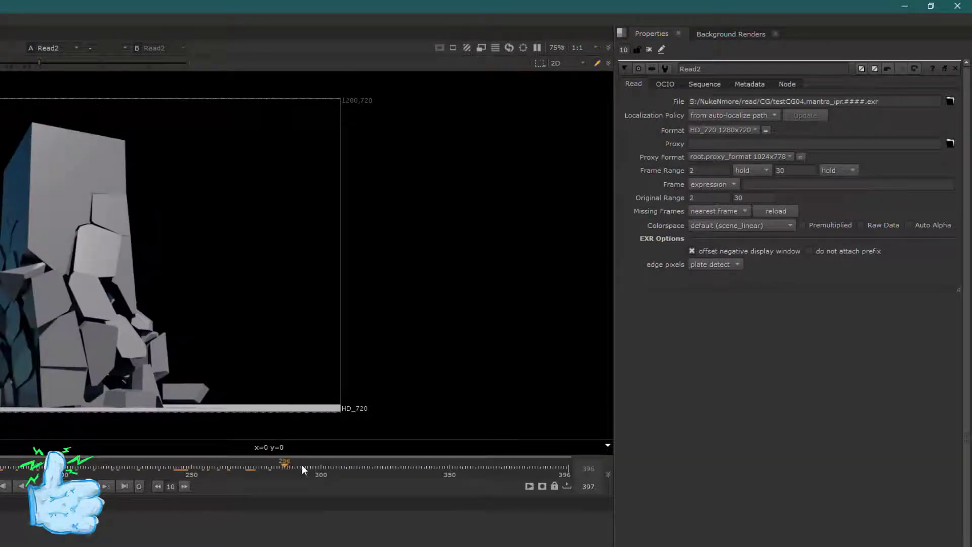
Scrub toward frame 325 to check the fill, then load the fox render as a Read.
left_click_drag(158, 465, 377, 465)
left_click_drag(180, 467, 282, 465)
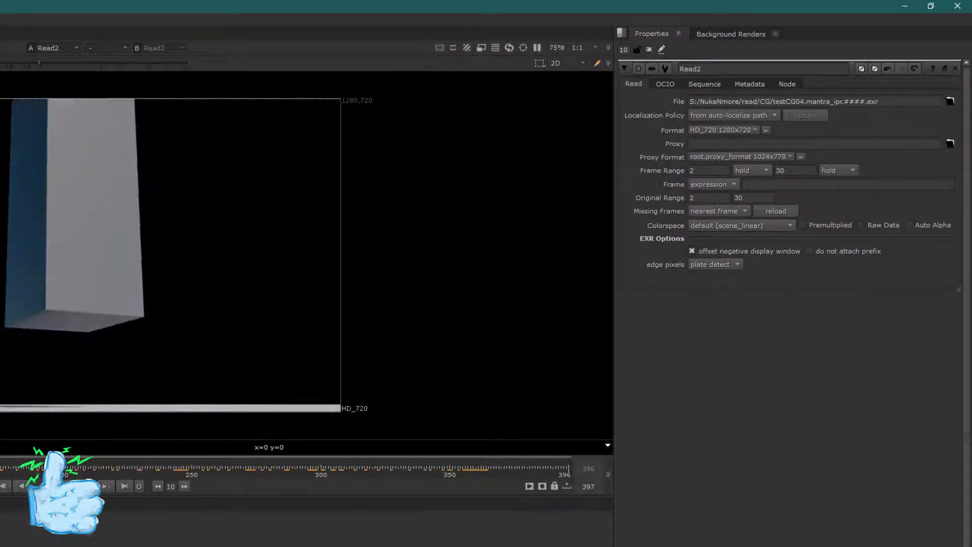
left_click(385, 465)
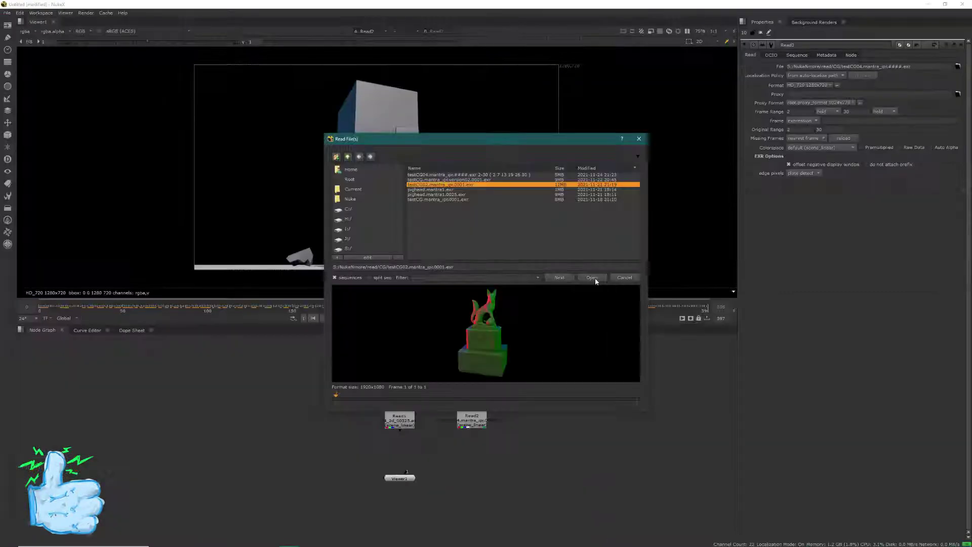
key("Return")
key("1")
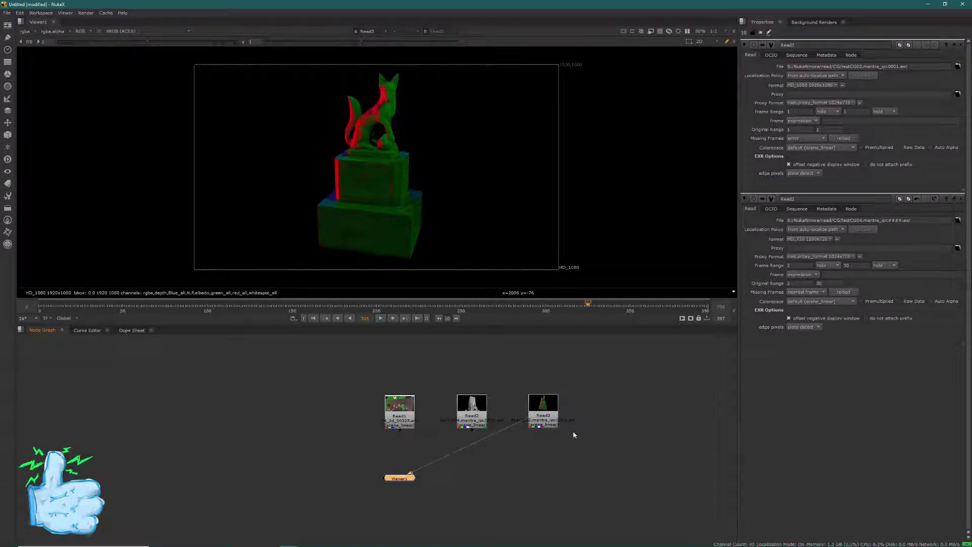
scroll(575, 434, "up", 5)
scroll(452, 456, "up", 5)
scroll(458, 404, "up", 3)
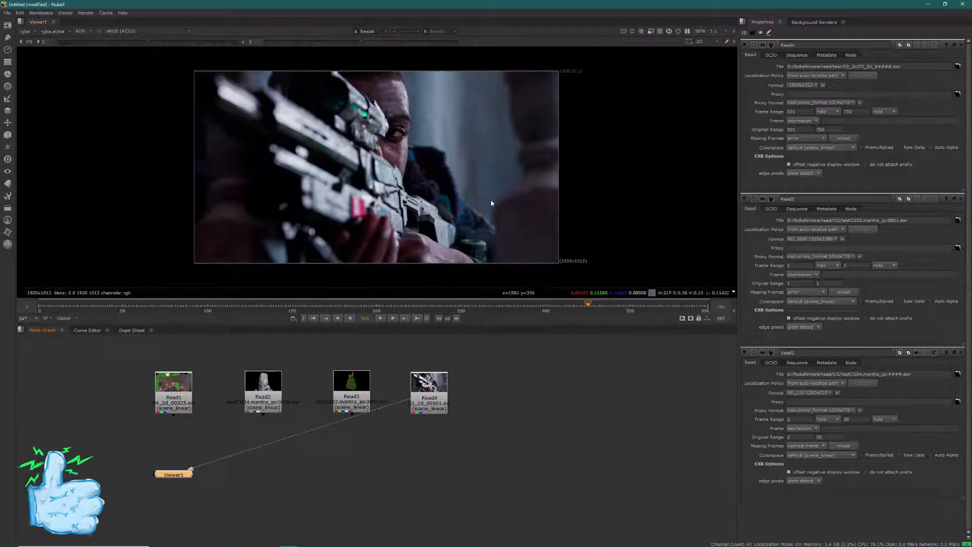
Tick Raw Data on Read4 so its plate skips colorspace conversion.
left_click(901, 147)
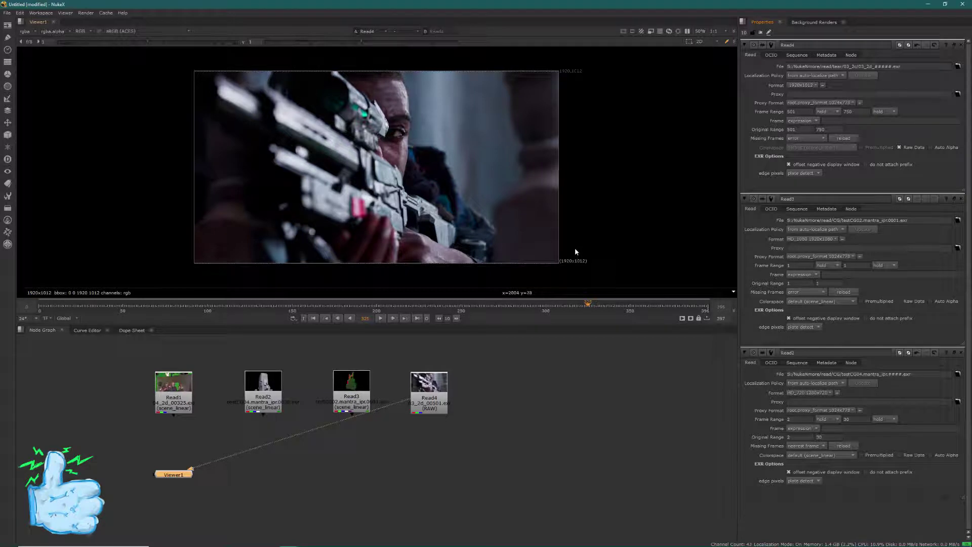
Keep Read4's frame mode on expression and scrub the plate back to its first frame.
left_click(819, 122)
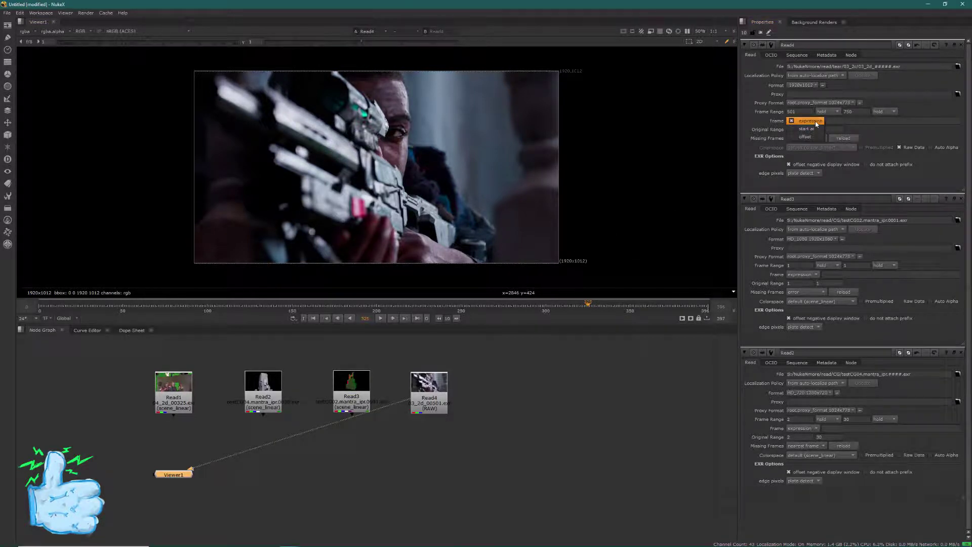
left_click(814, 123)
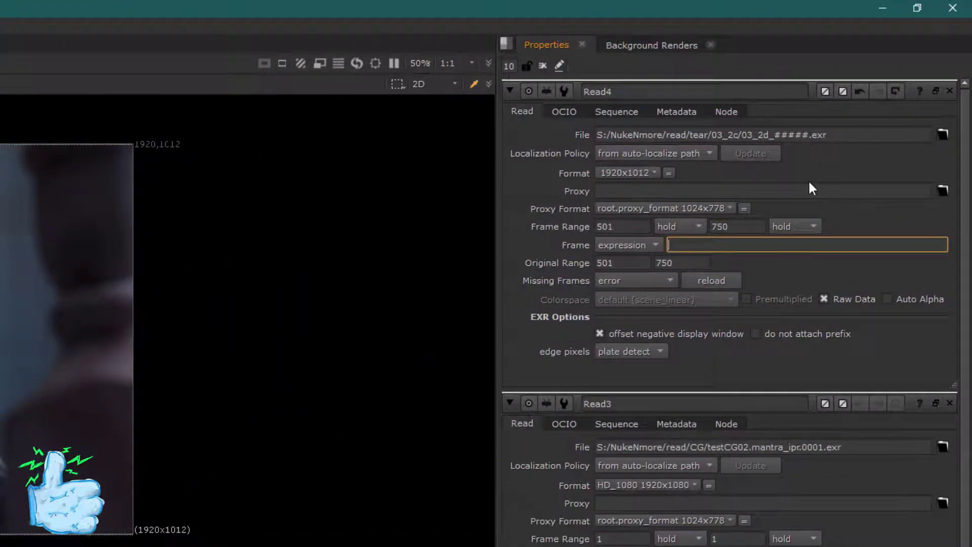
type("frame")
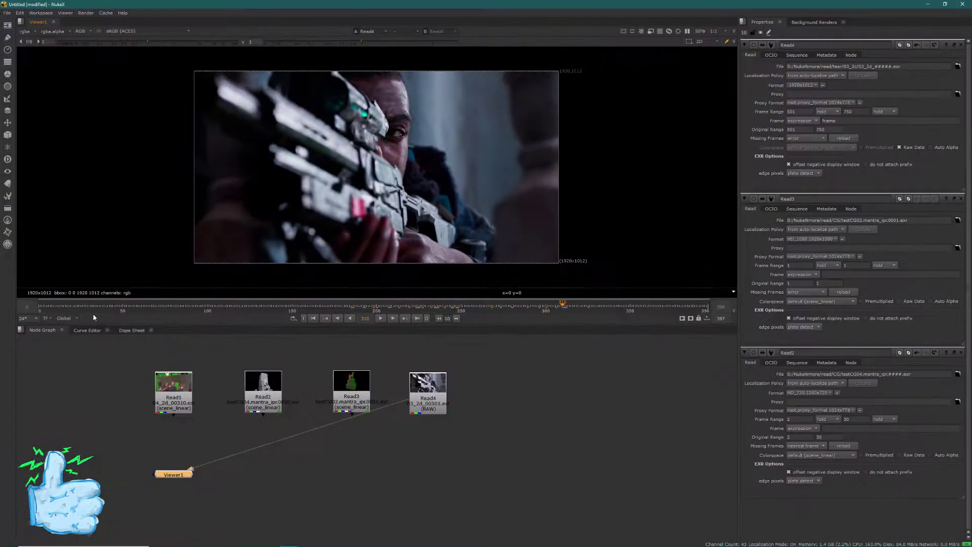
left_click(137, 308)
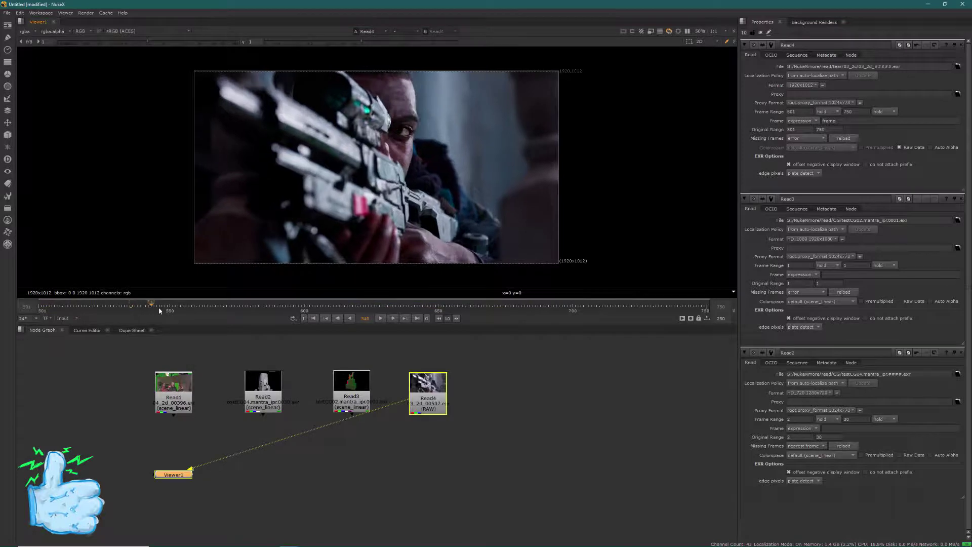
left_click_drag(117, 305, 38, 310)
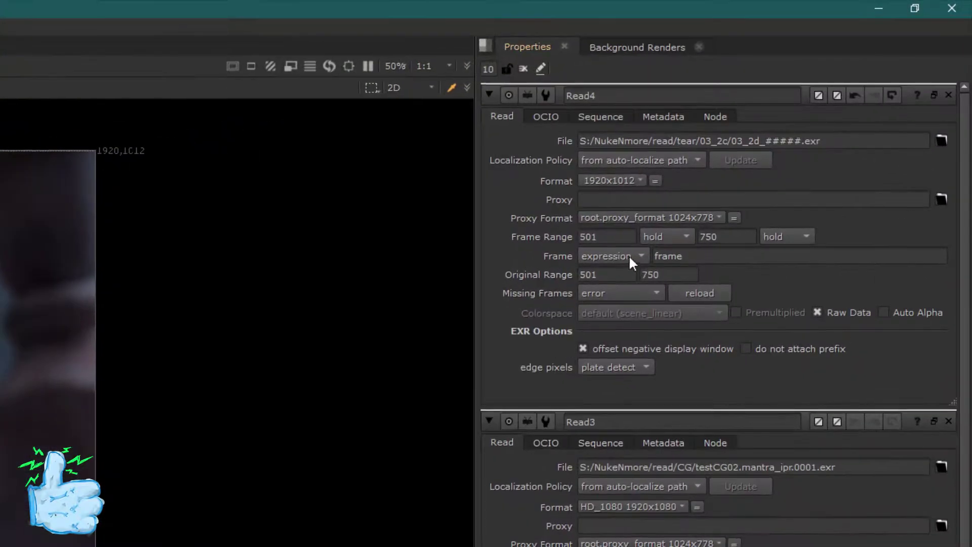
Offset Read4's plate by -500 frames and scrub the timeline to check the shift.
left_click(629, 254)
left_click(636, 287)
double_click(700, 259)
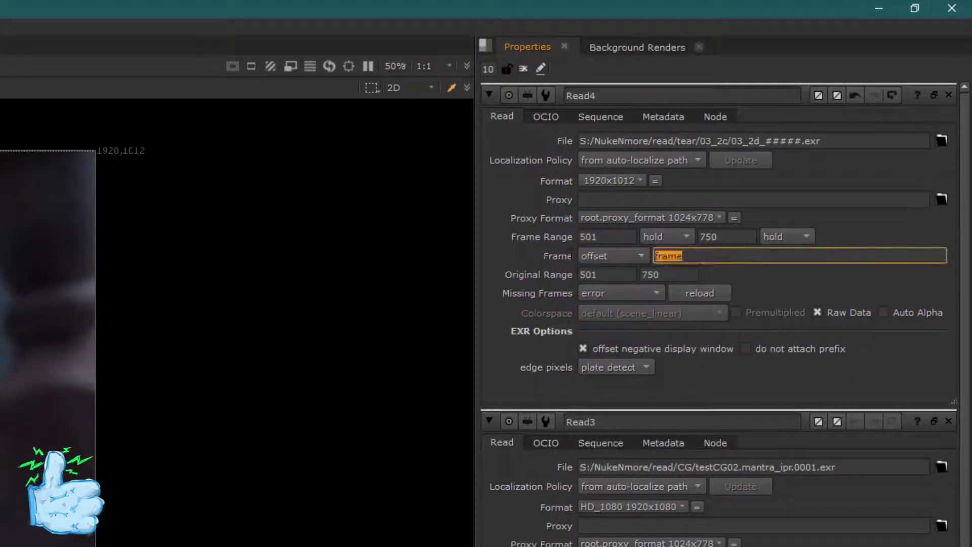
key("BackSpace")
type("-")
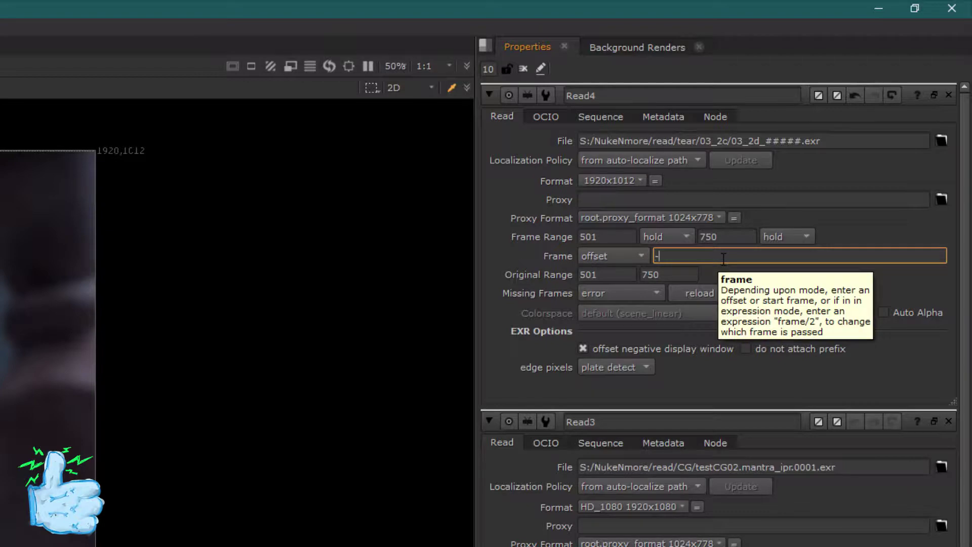
type("500")
key("Return")
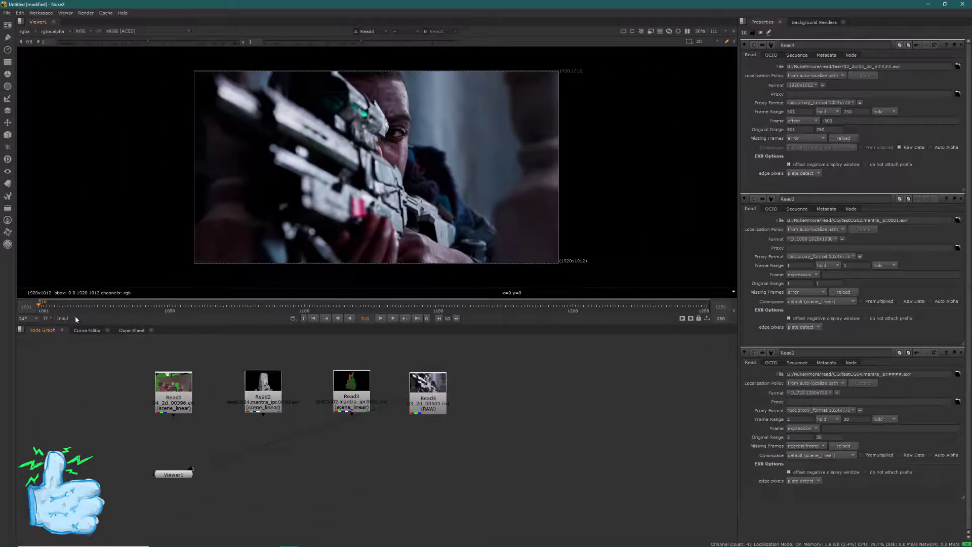
mouse_move(70, 308)
left_mouse_down()
mouse_move(45, 307)
mouse_move(456, 308)
left_mouse_up()
left_click(43, 312)
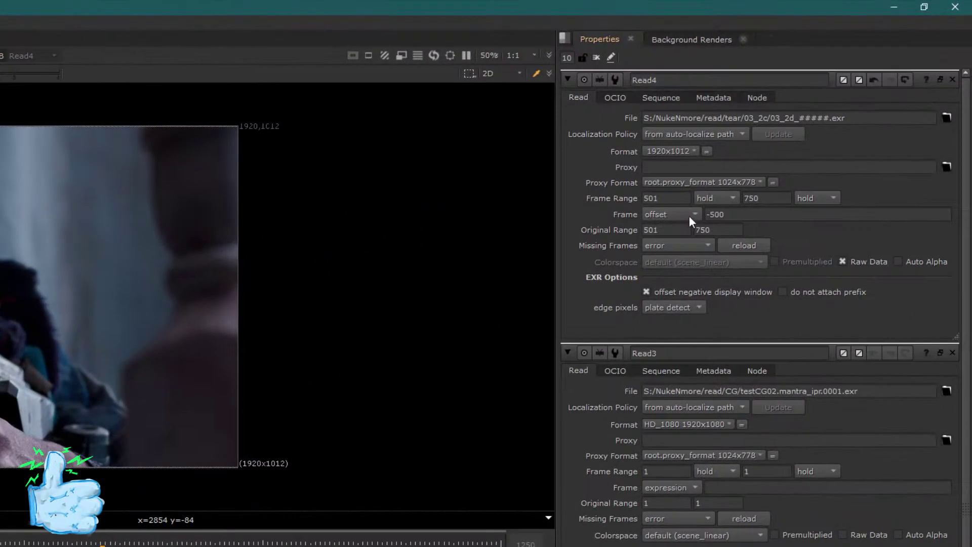
Switch Read4's frame mode to 'start at' with 1 replacing -500.
left_click(689, 213)
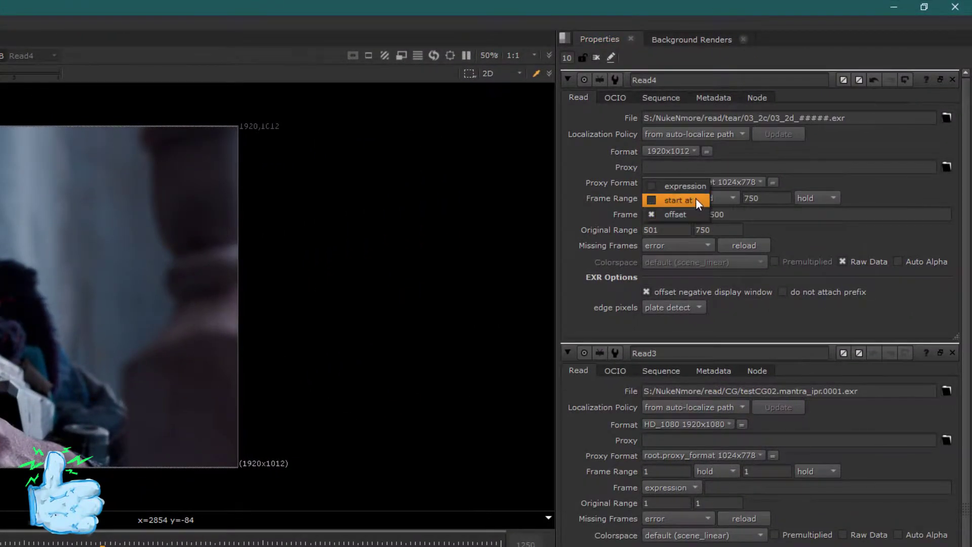
left_click(696, 198)
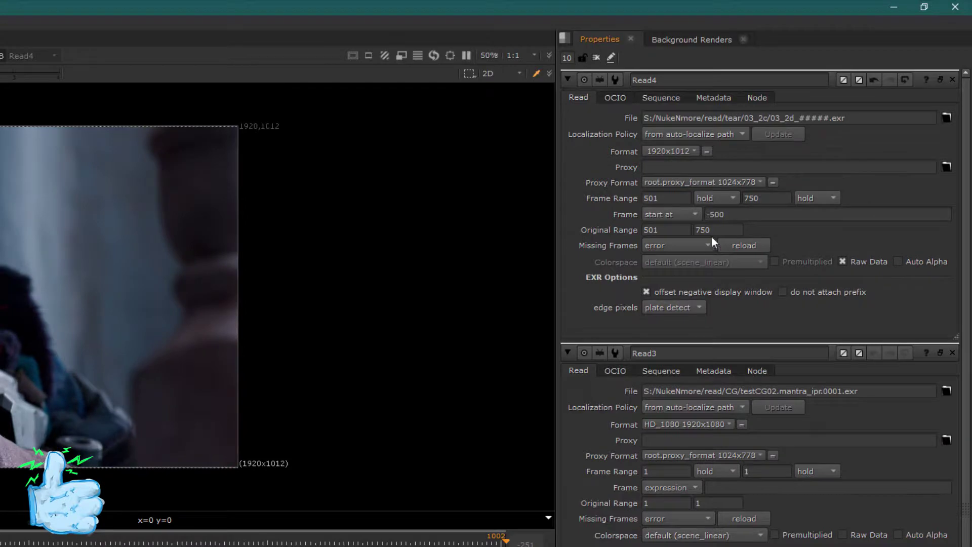
key("Tab")
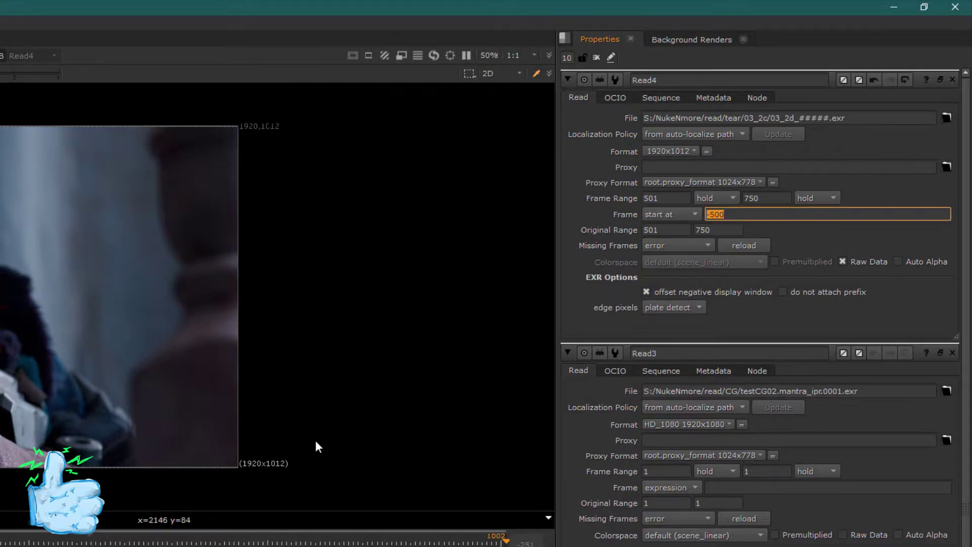
type("1")
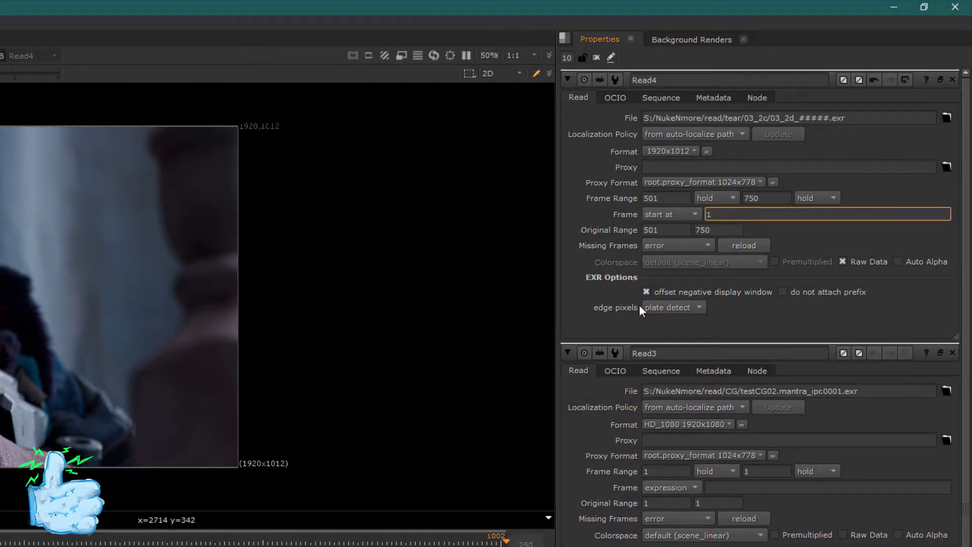